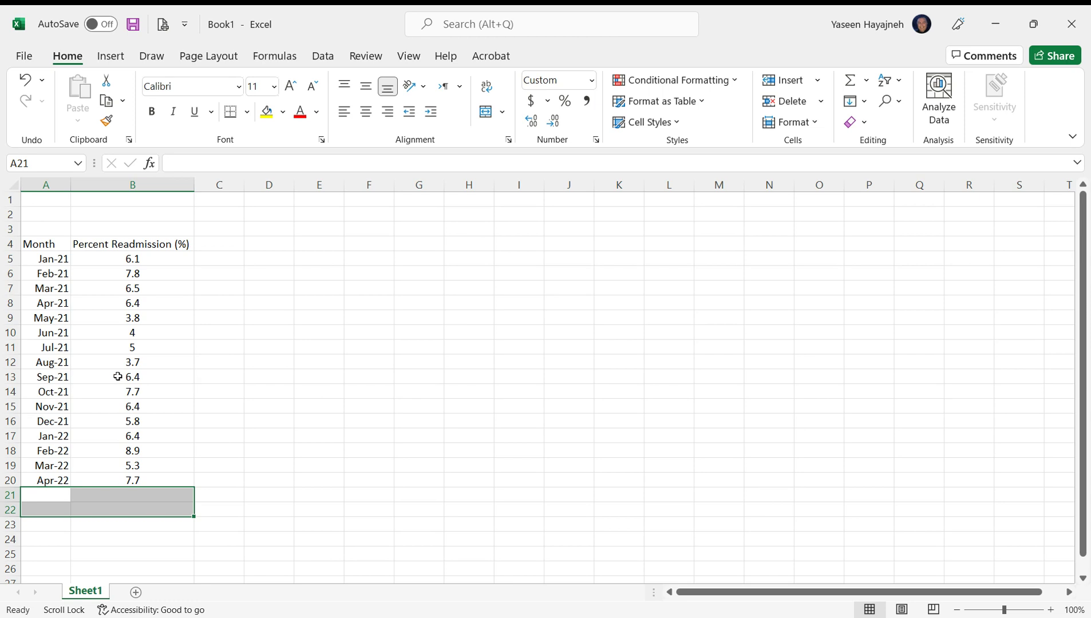
Refill the month series from Jan-21 in A5 down to row 20.
click(60, 211)
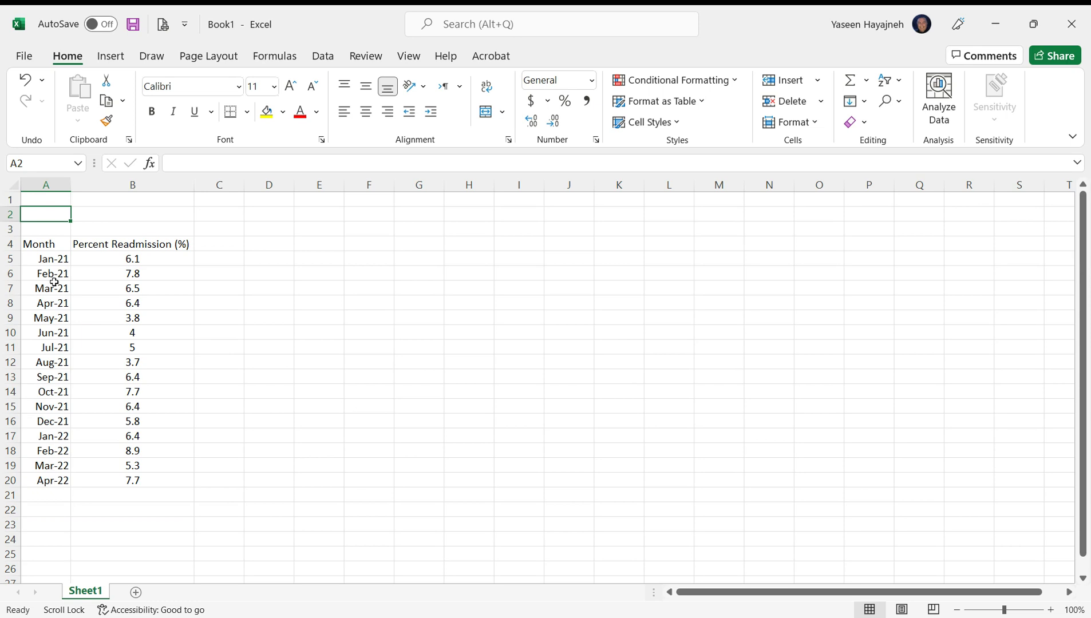
click(52, 261)
drag(70, 267, 55, 484)
click(51, 511)
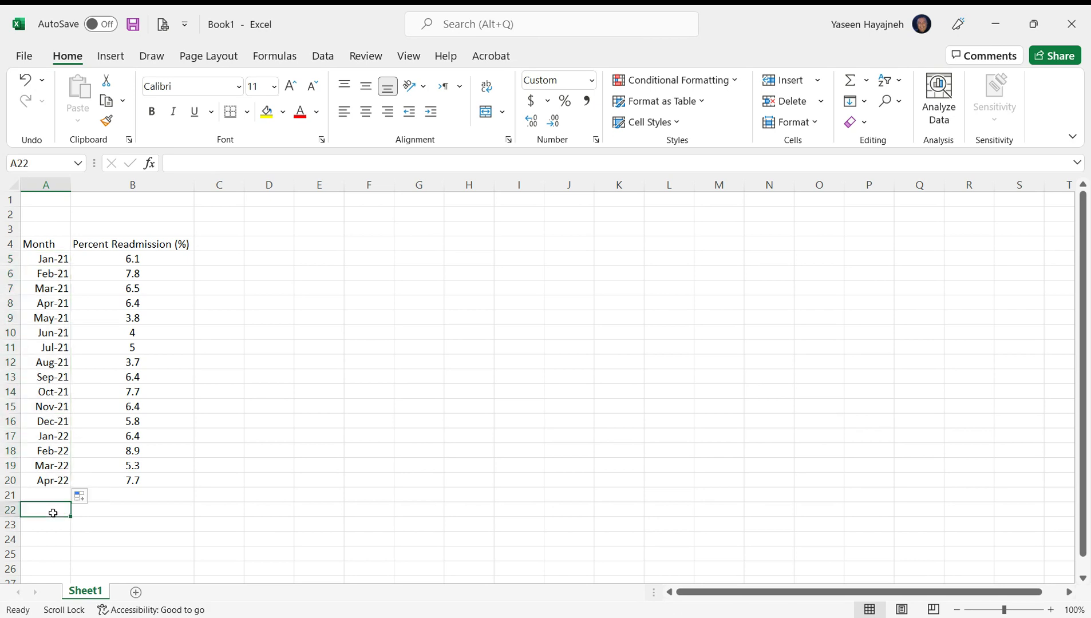
Clear the Apr-22 date and value in A20:B20.
right_click(13, 481)
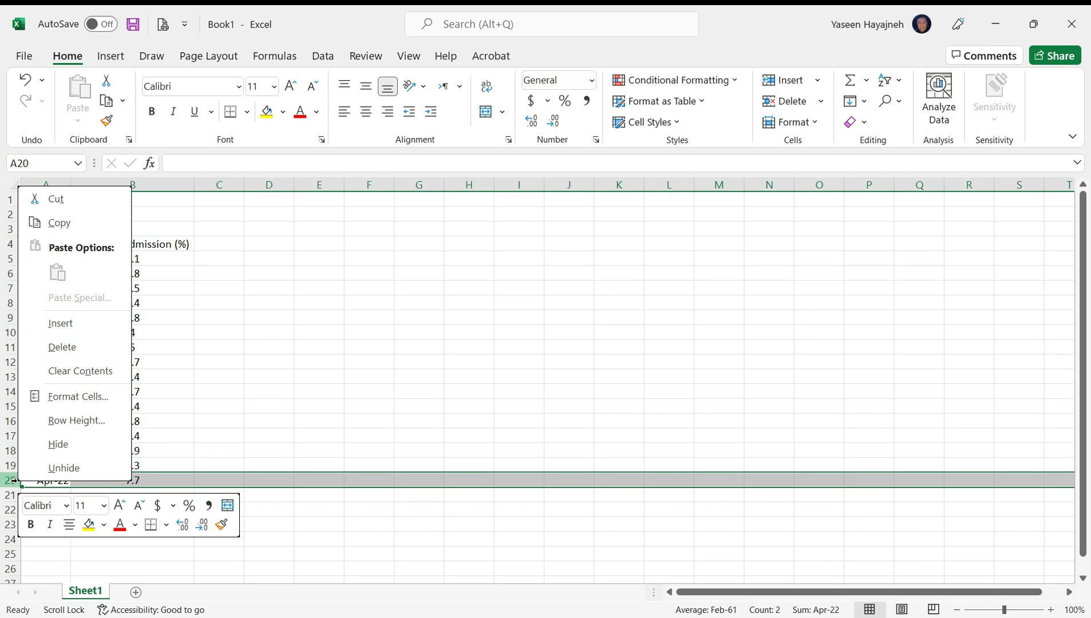
key(Escape)
click(48, 482)
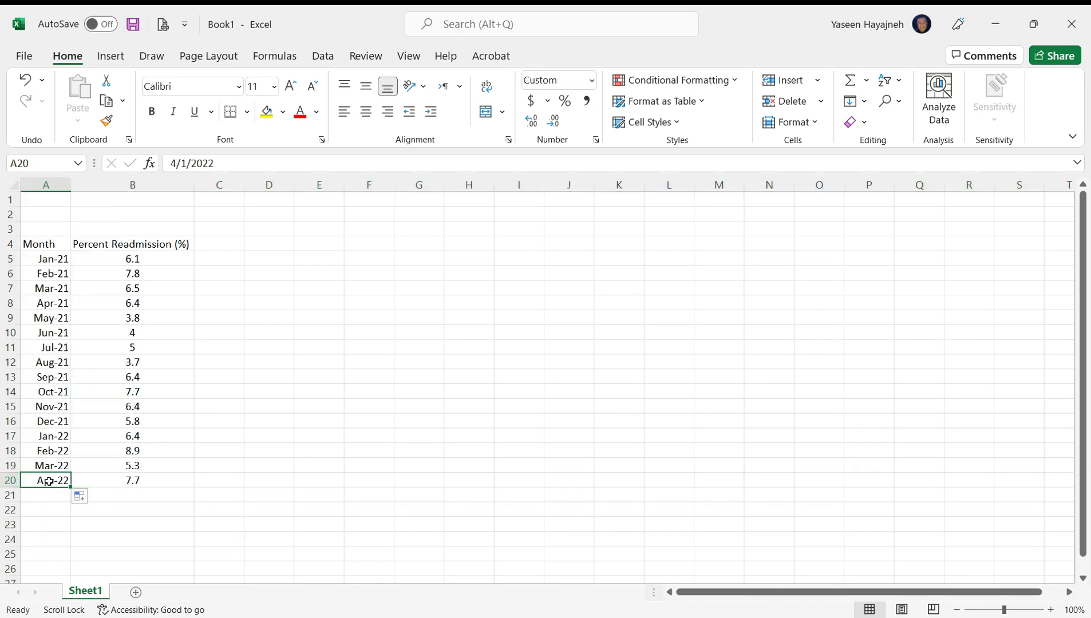
drag(49, 482, 99, 480)
key(Delete)
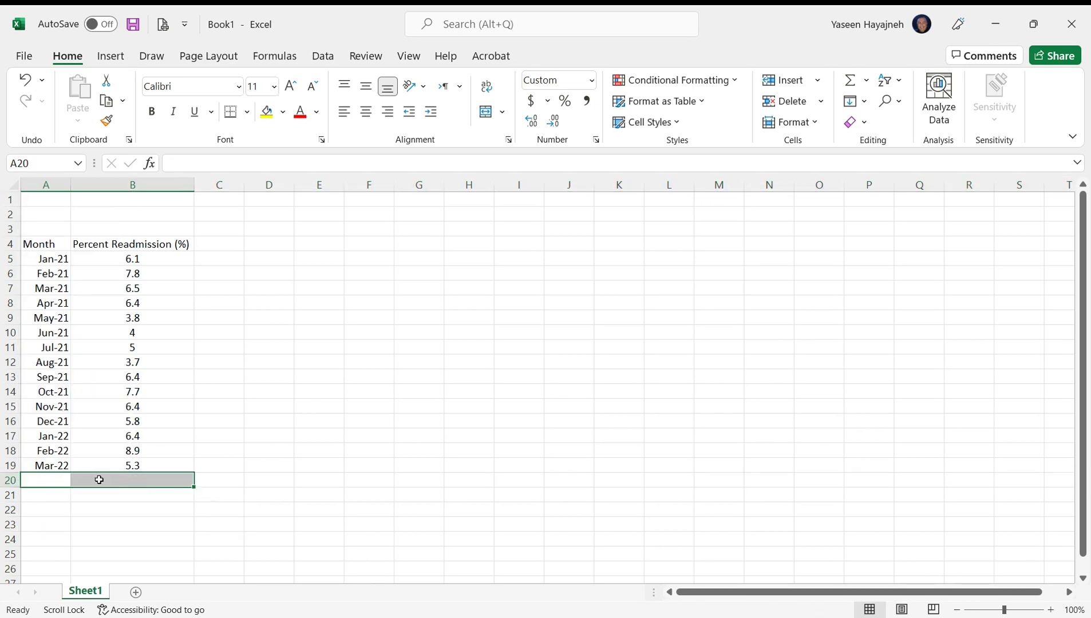
click(236, 481)
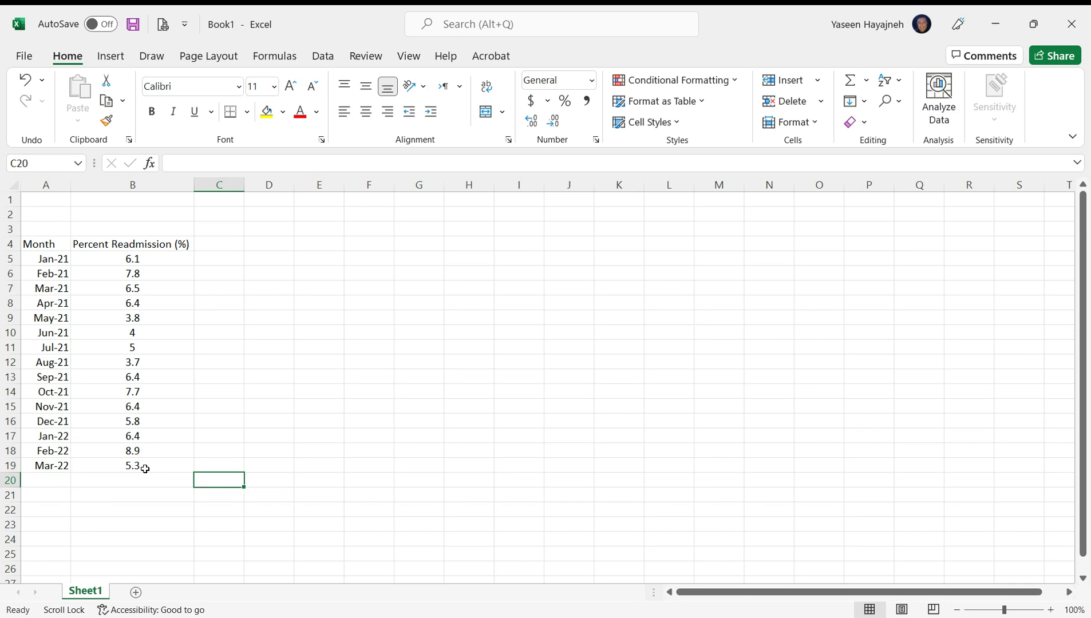
Enter =MEDIAN(B5:B19) in C3, returning 6.4.
click(216, 233)
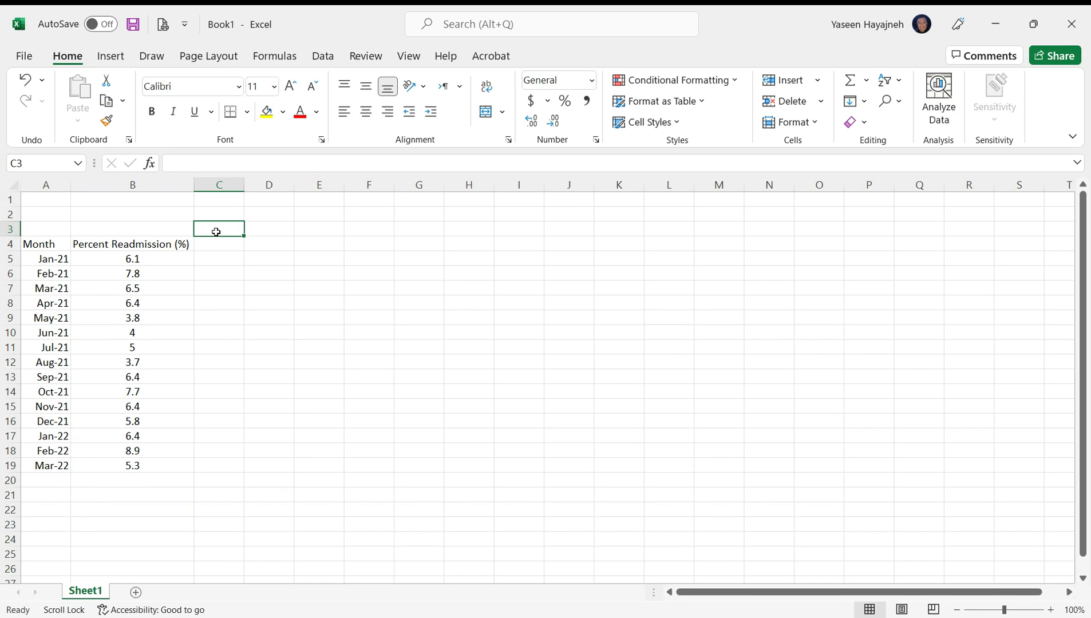
text(=)
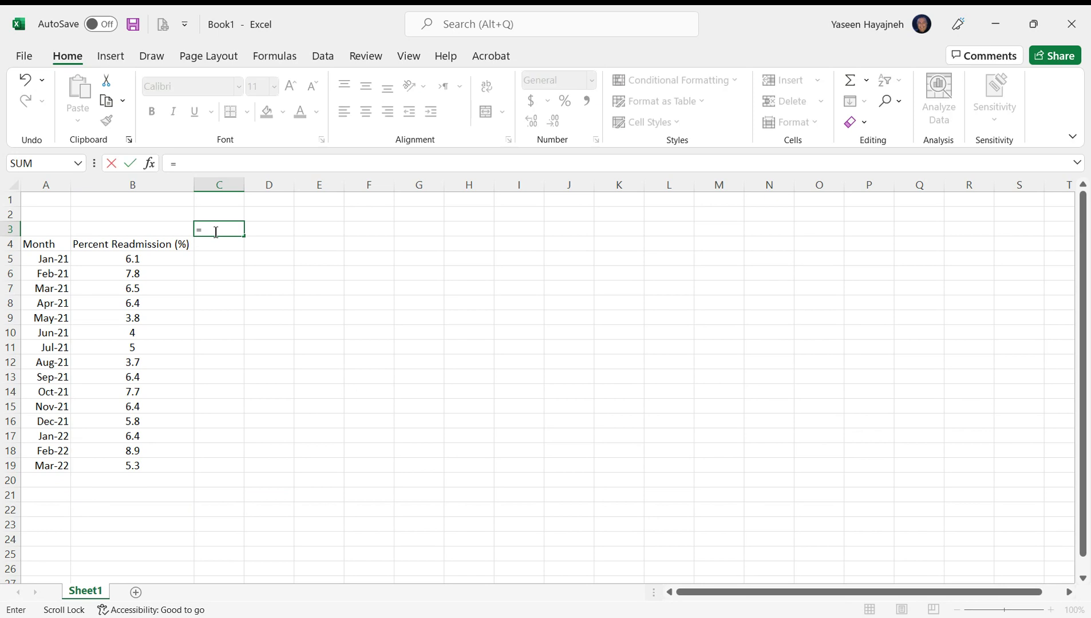
text(median()
drag(176, 260, 158, 470)
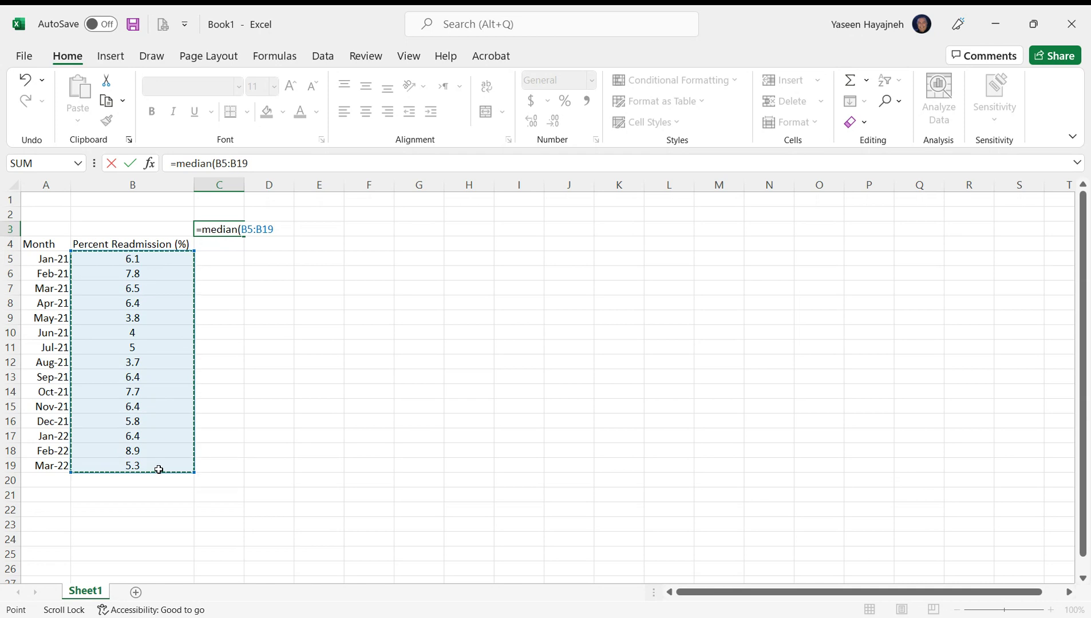
text())
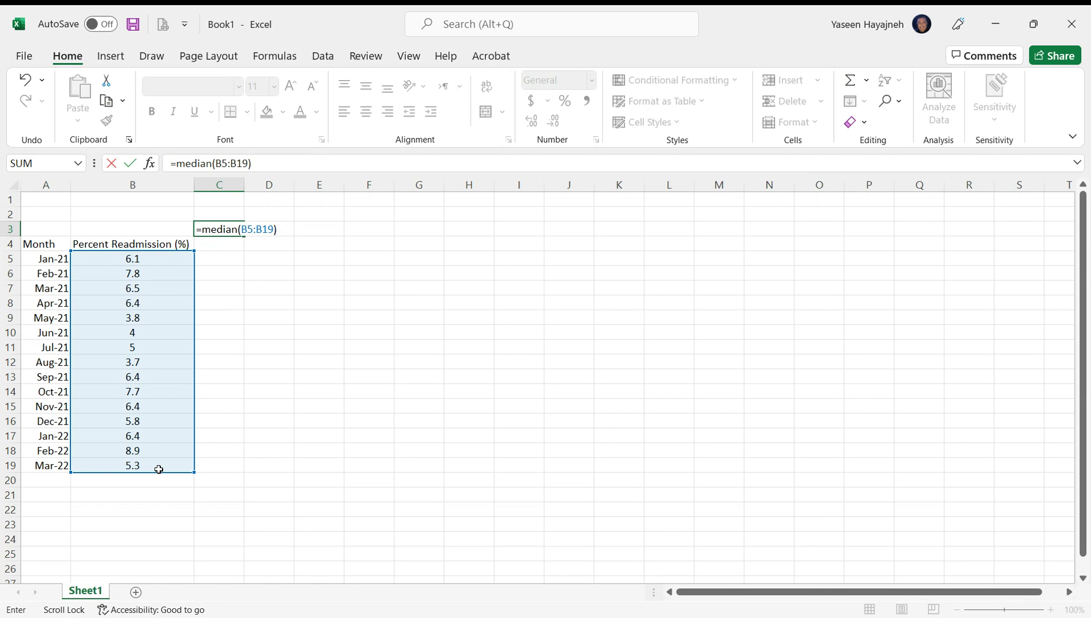
key(Return)
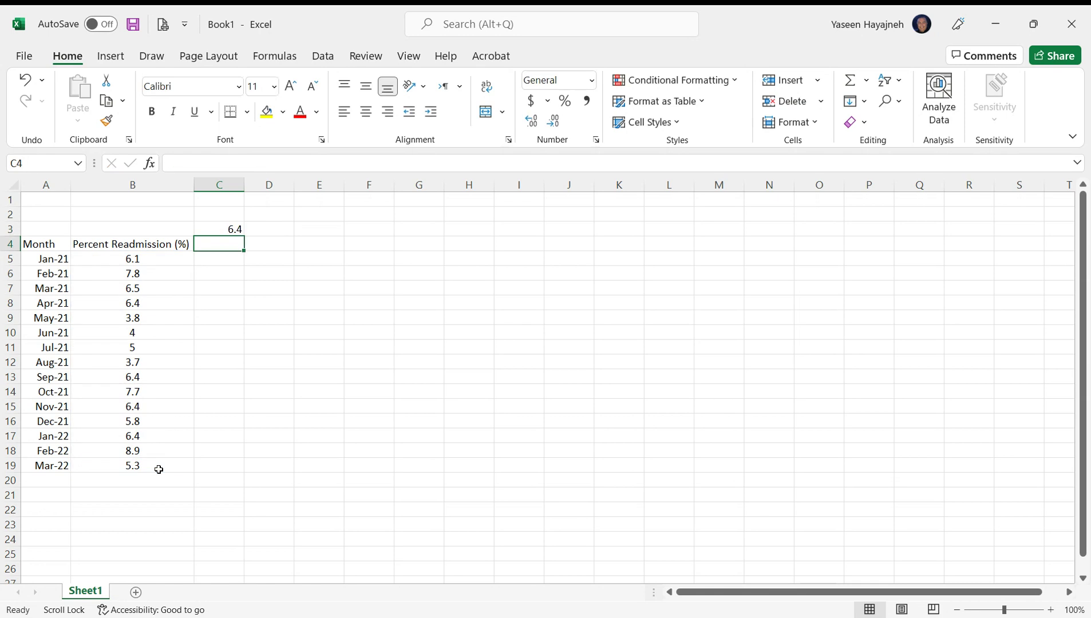
click(225, 230)
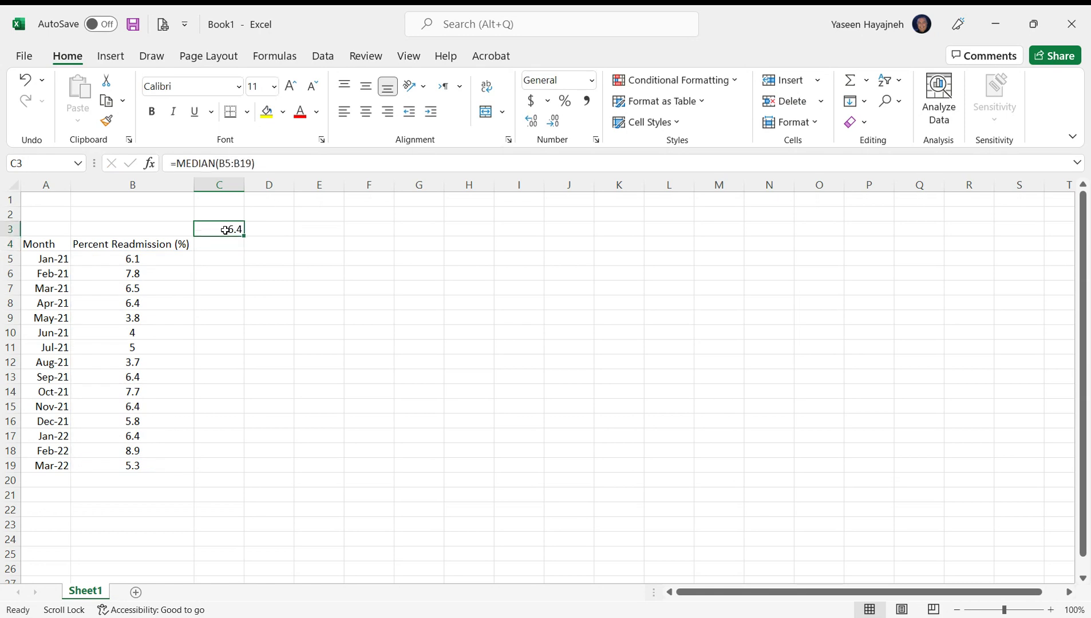
Copy the C3 median, select C5:C19, and enter 6.4 in C5.
key(ctrl+c)
click(304, 288)
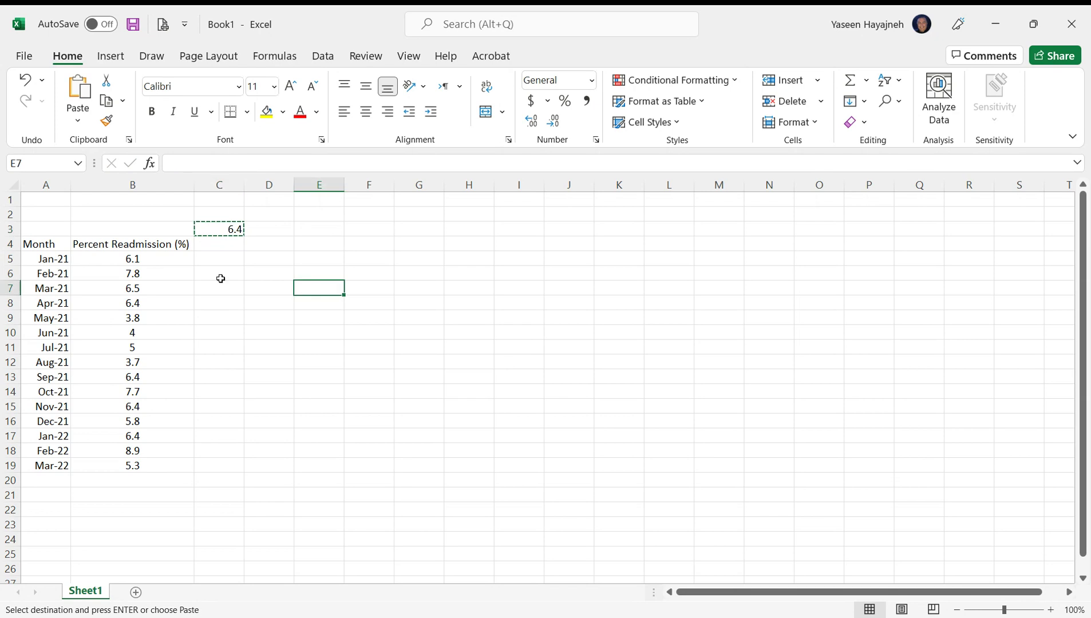
drag(220, 258, 206, 457)
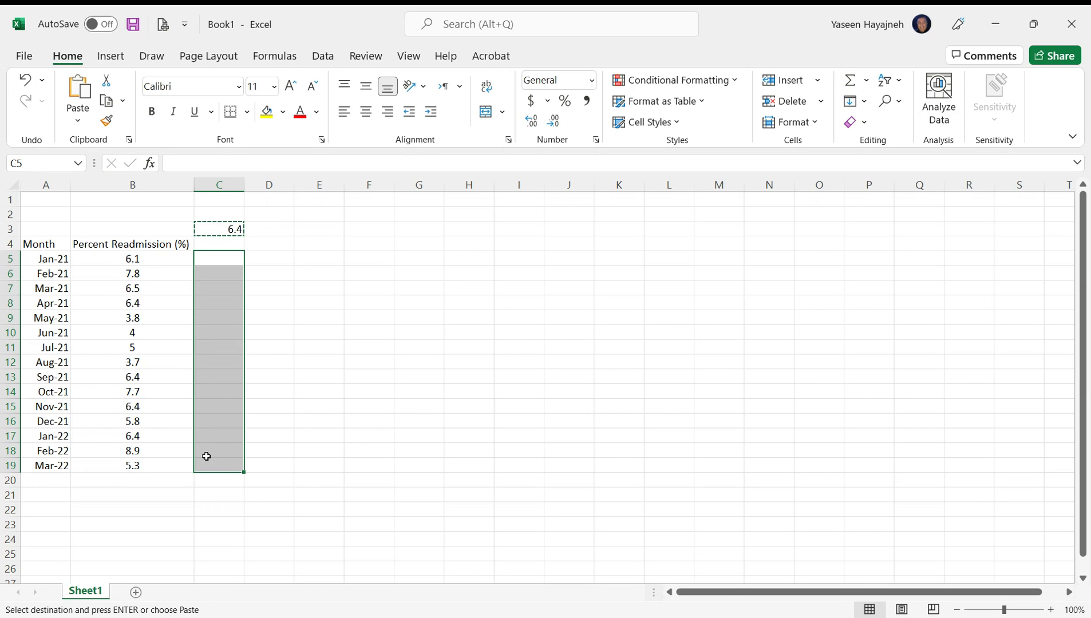
click(268, 341)
click(223, 261)
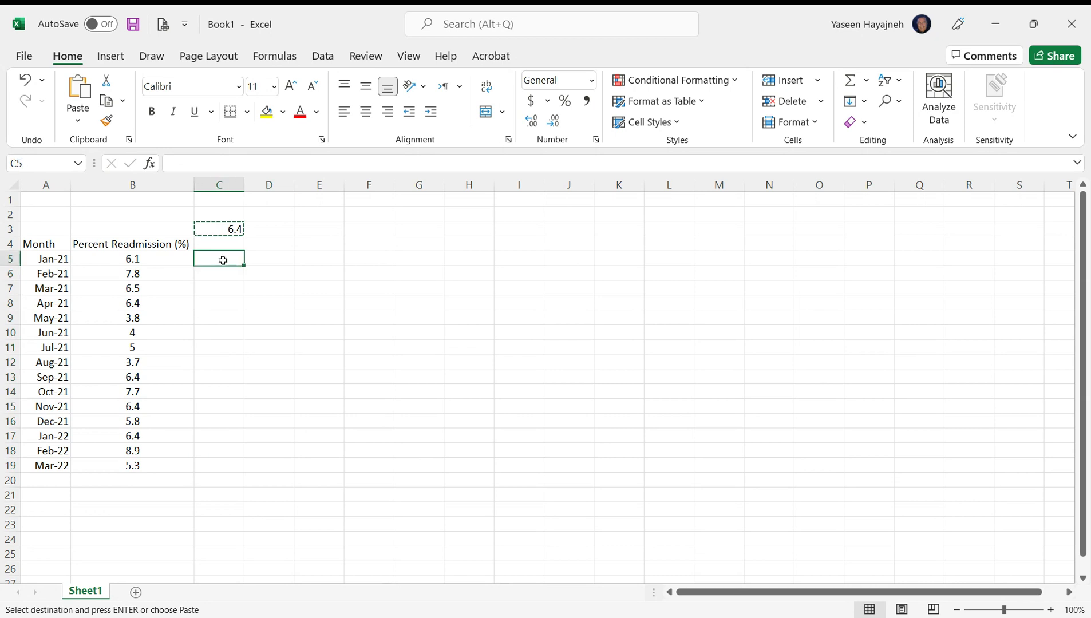
text(6.4)
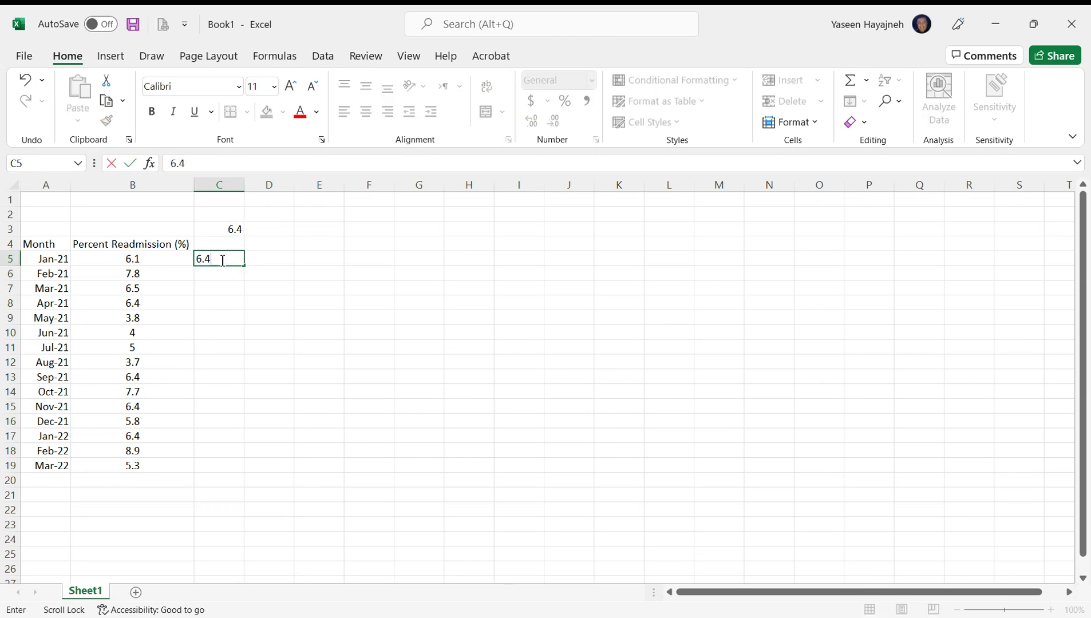
key(Down)
key(Down)
key(Down)
key(Down)
Copy 6.4 into C6 and fill it down through C19.
click(222, 261)
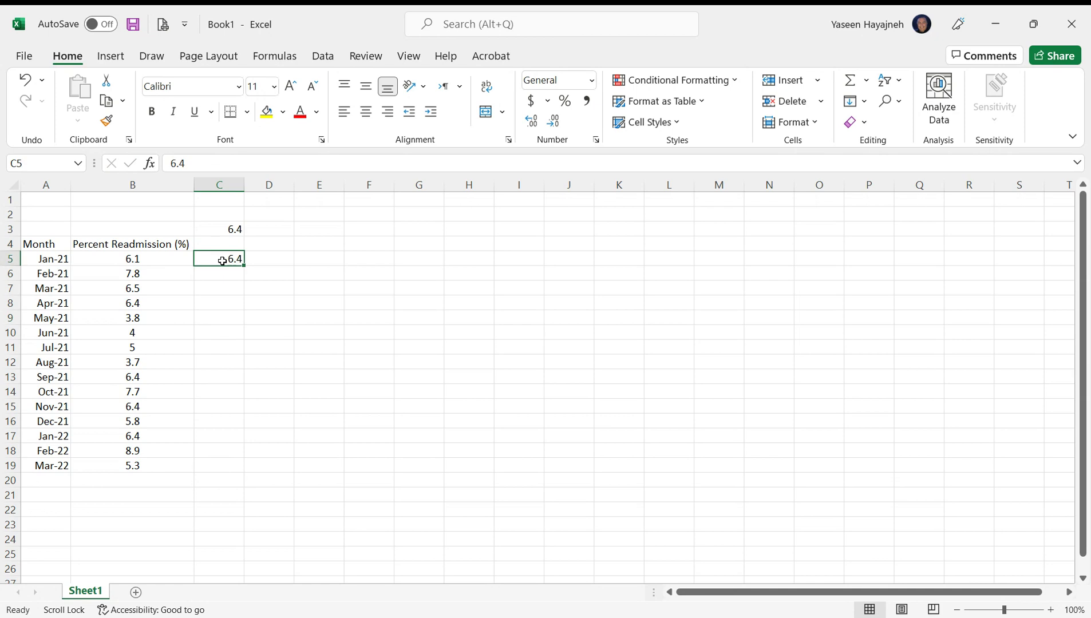
key(ctrl+c)
click(227, 275)
key(ctrl+v)
drag(213, 303, 232, 264)
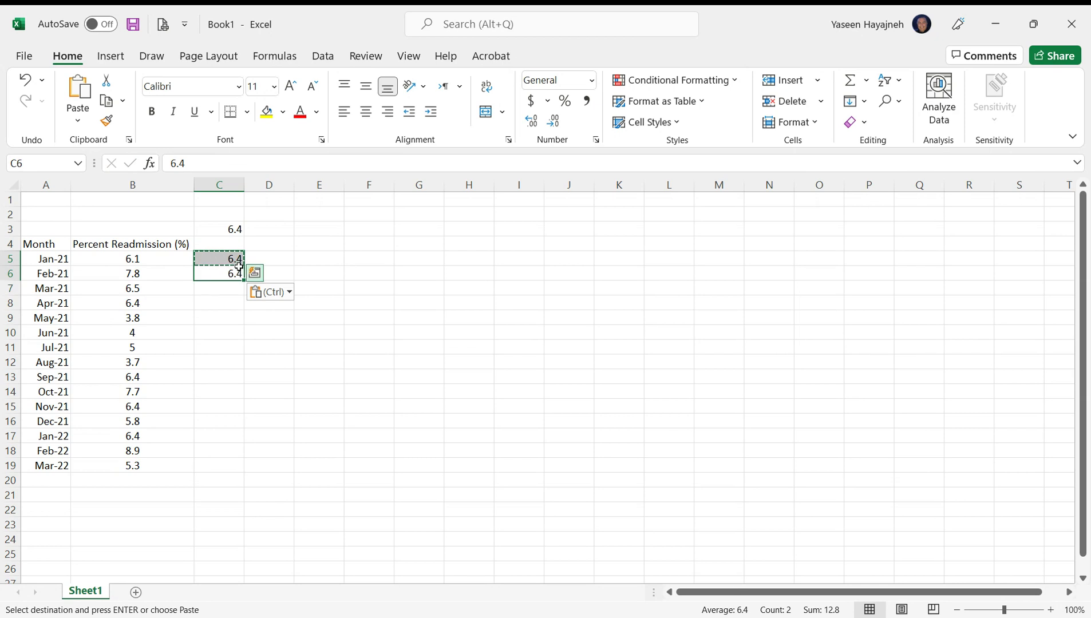
double_click(244, 281)
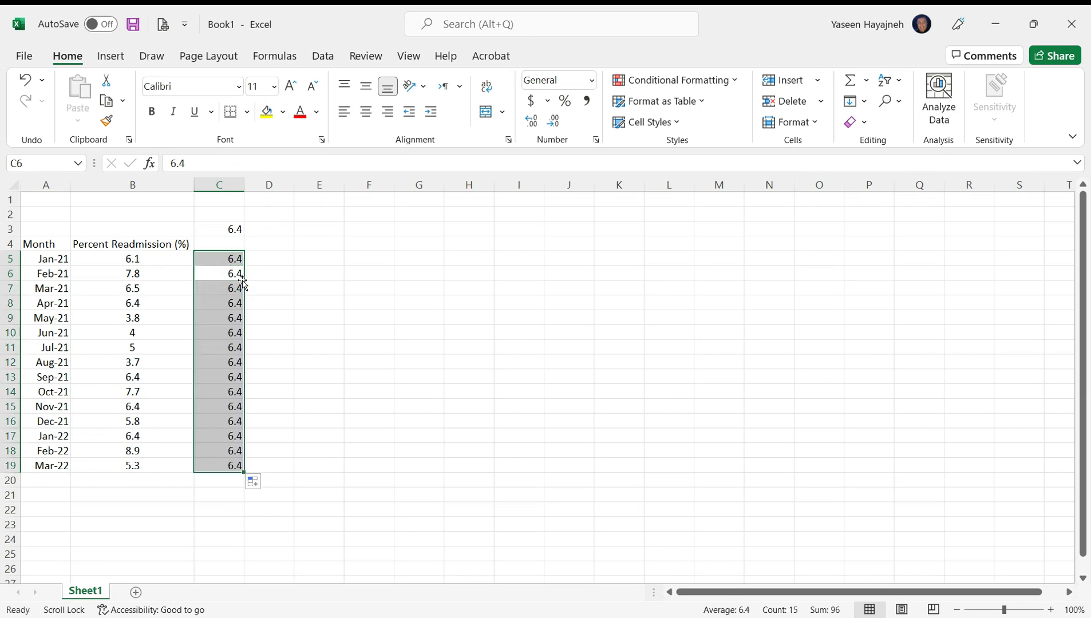
click(216, 244)
Enter the header 'Median' in C4 and select the table A4:C19.
text(Median)
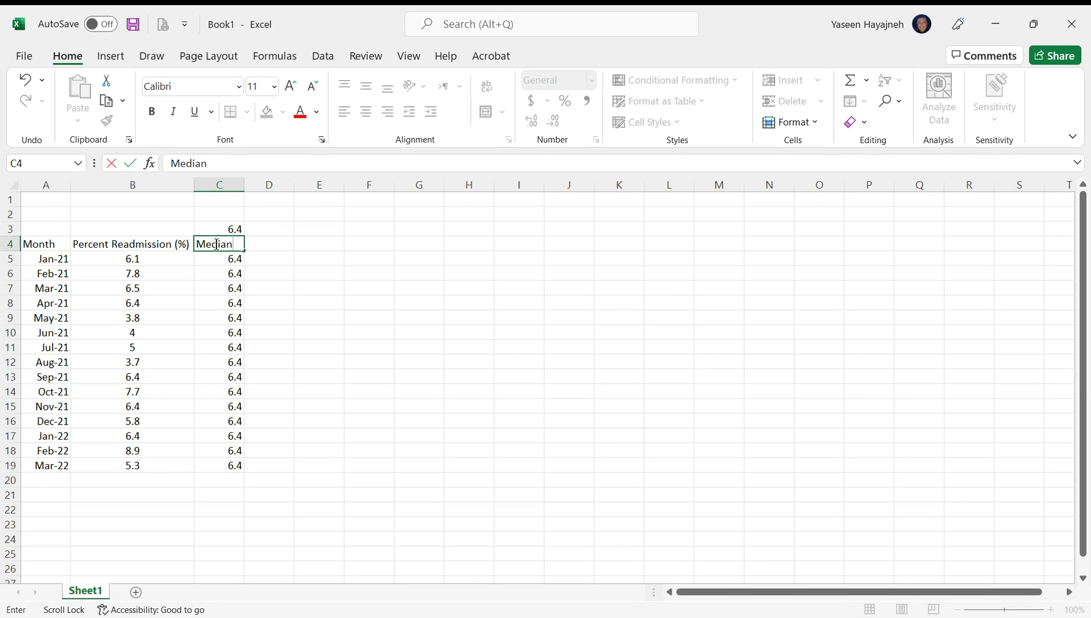
click(296, 320)
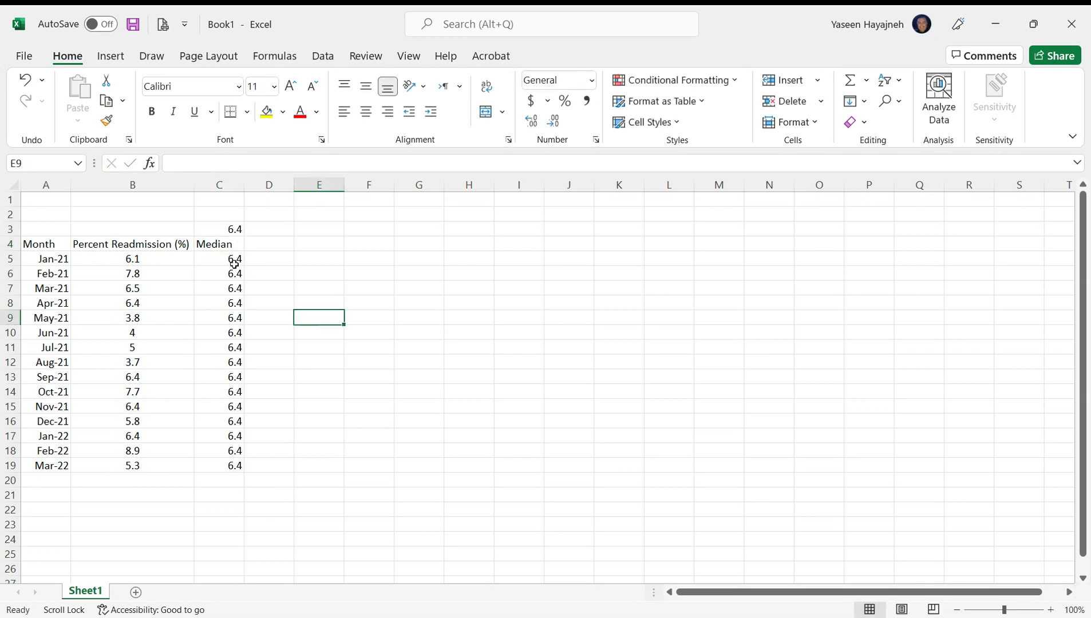
drag(48, 246, 214, 464)
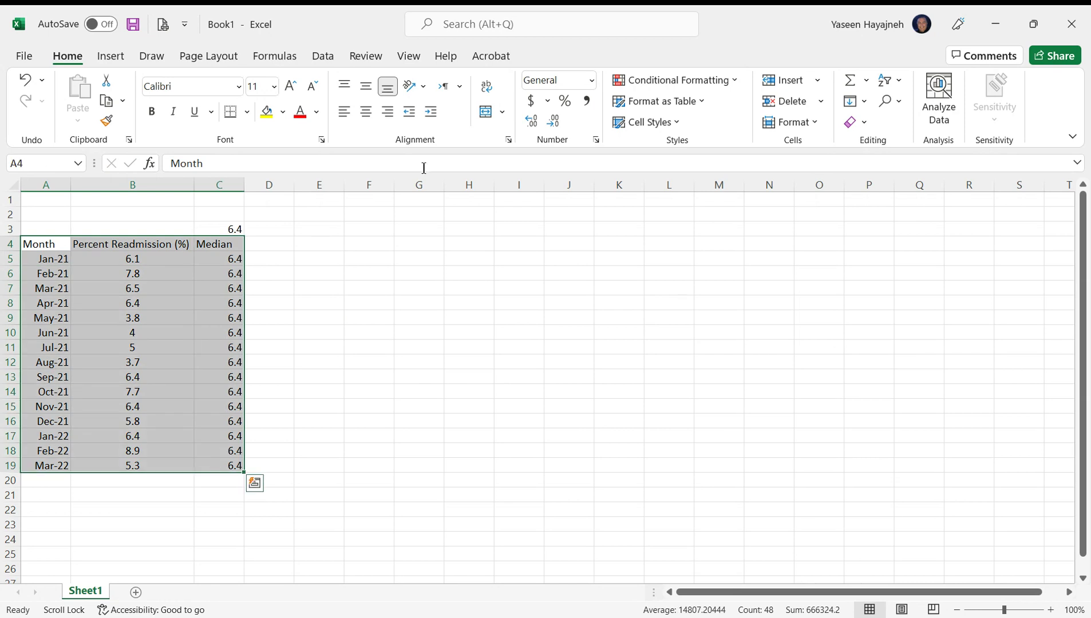
Insert a 2-D line chart of Percent Readmission (%) and Median by month.
click(111, 56)
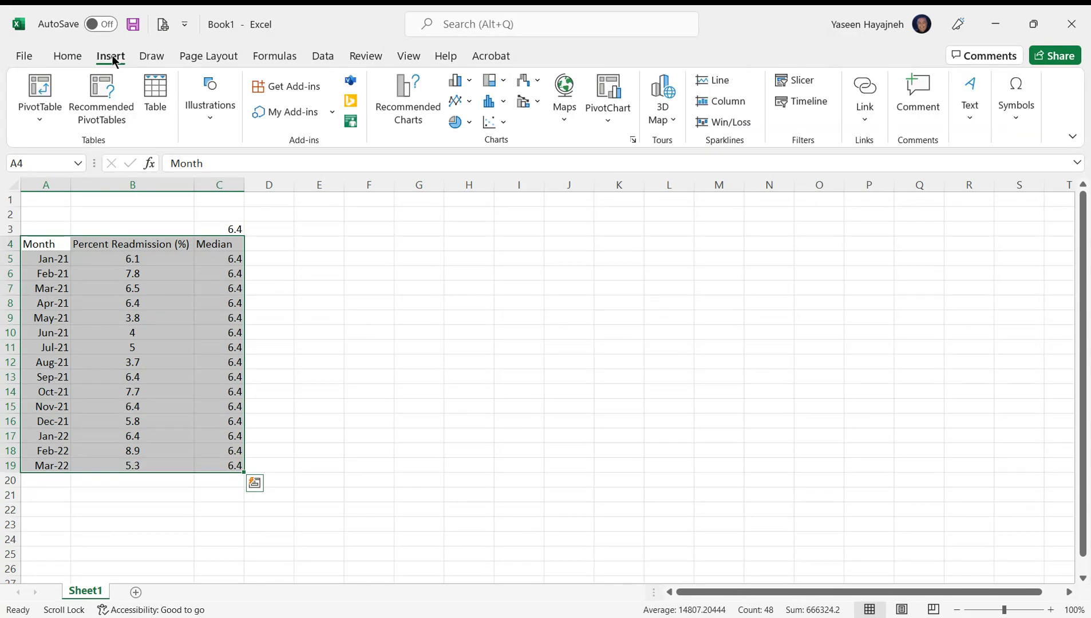
click(469, 103)
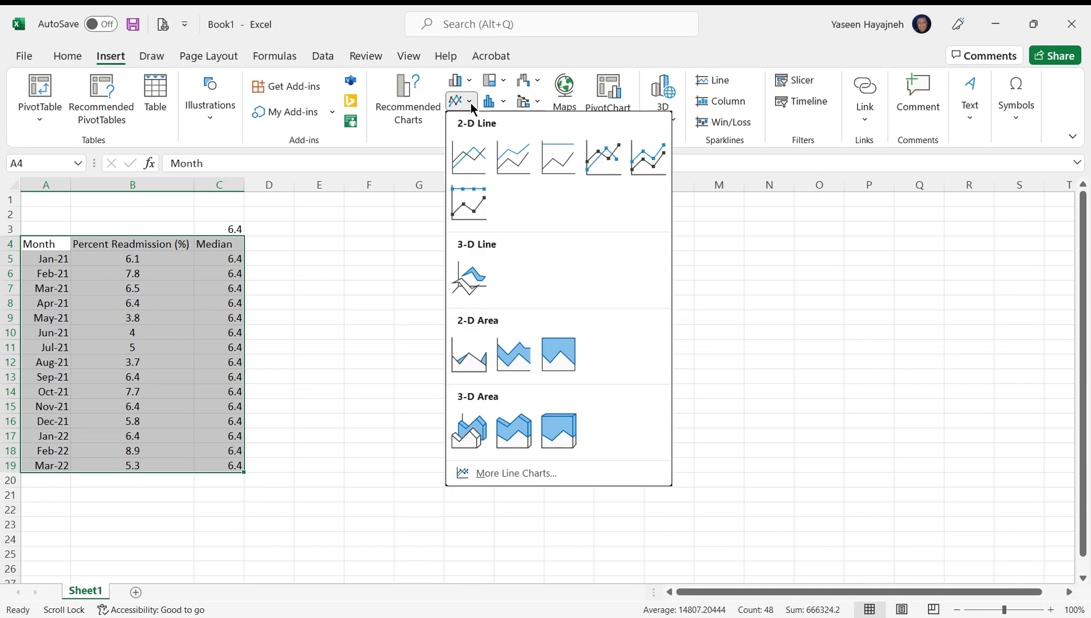
click(461, 155)
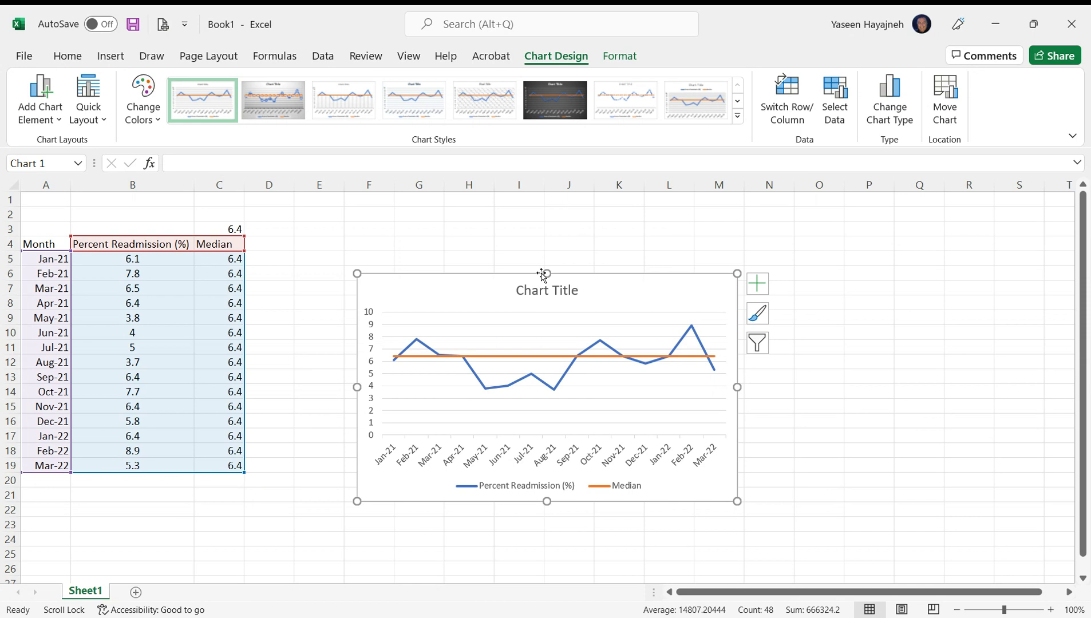
Replace the 'Chart Title' placeholder with 'Run Chart of Hospital Readmissions'.
click(542, 291)
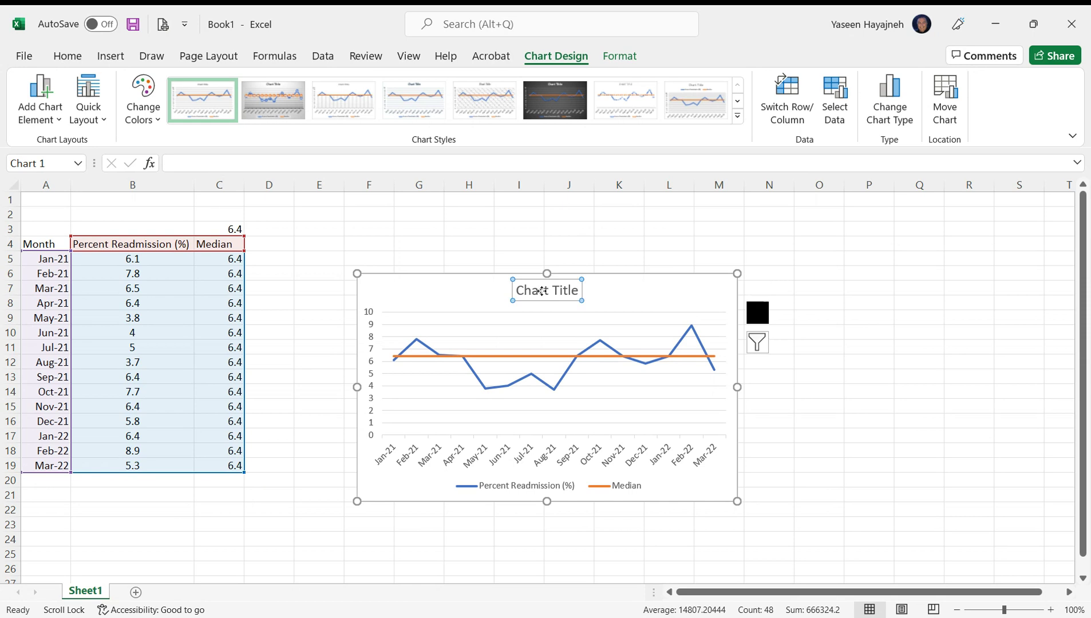
double_click(542, 291)
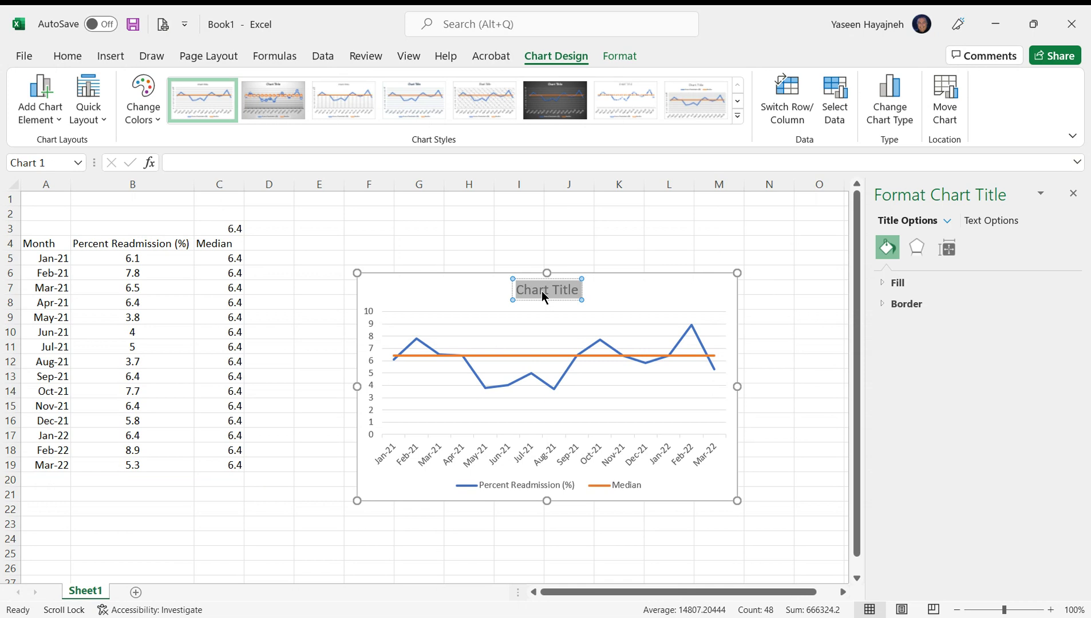
text(Run )
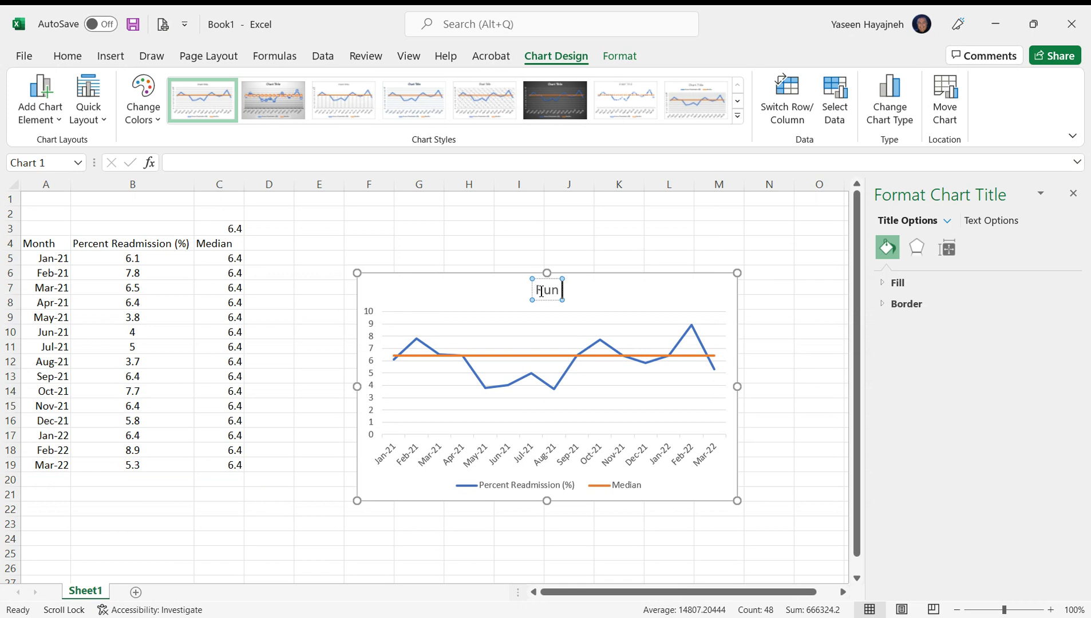
text(Chart of)
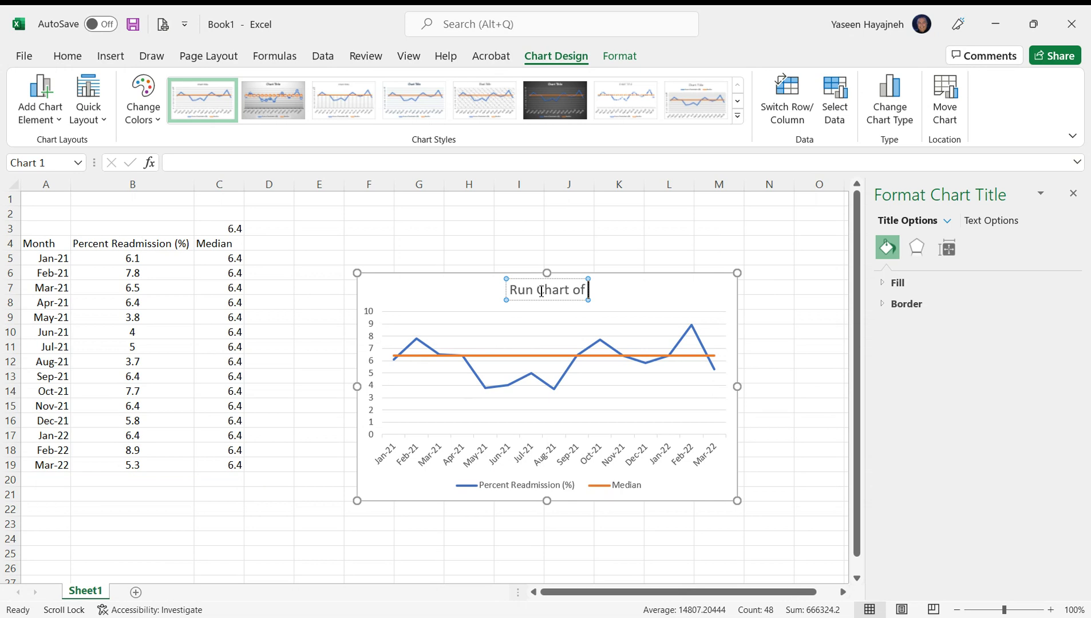
text( Hospita)
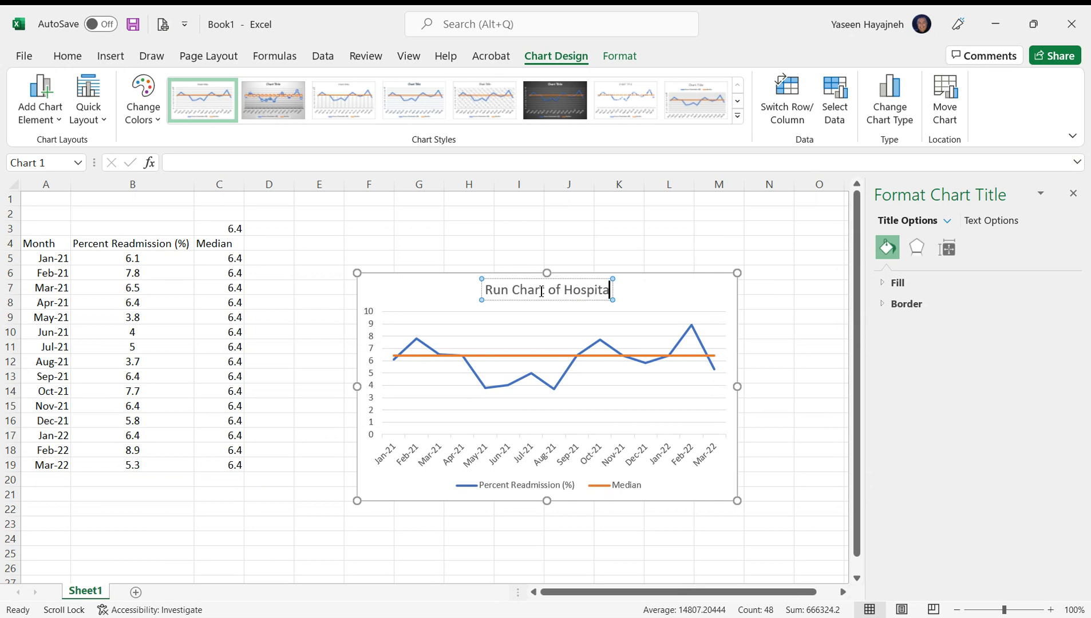
text(l Readm)
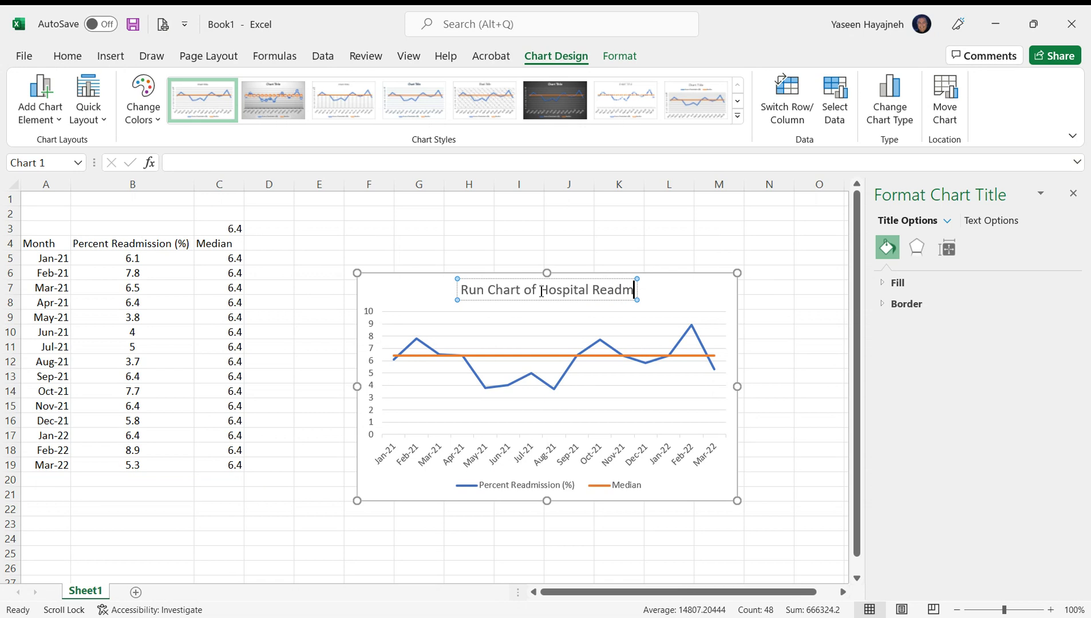
text(issions)
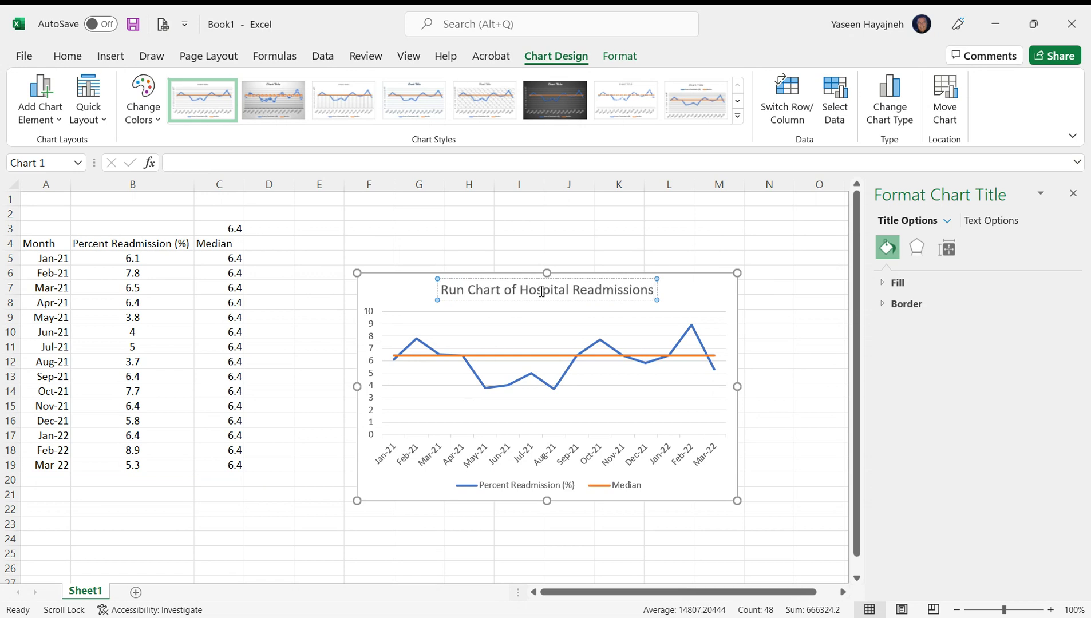
Reselect the chart and open the Chart Design Add Chart Element menu.
click(511, 356)
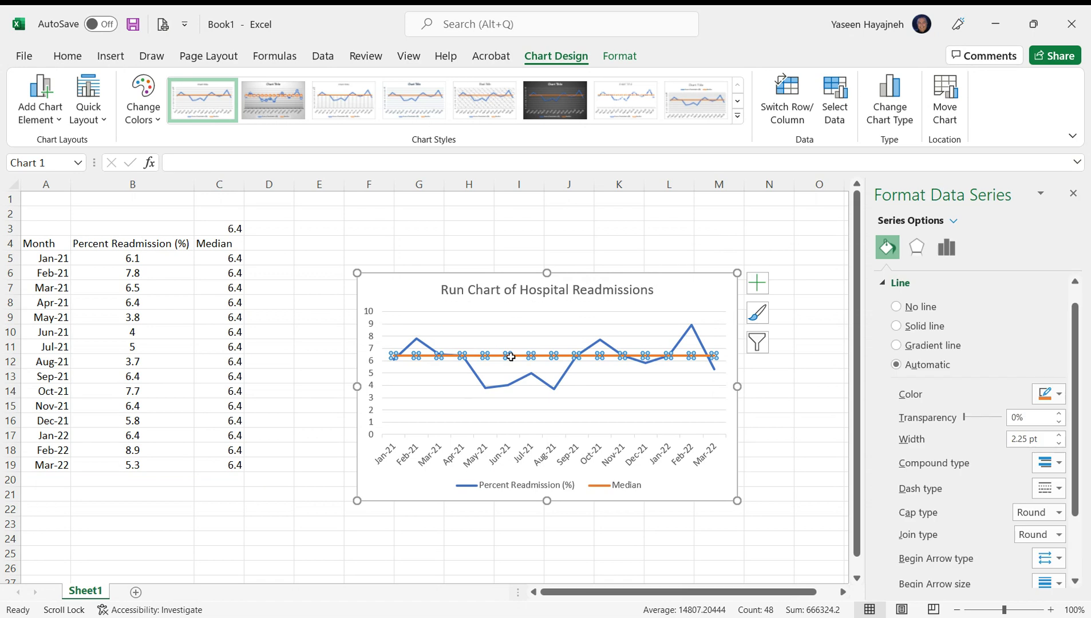
click(637, 553)
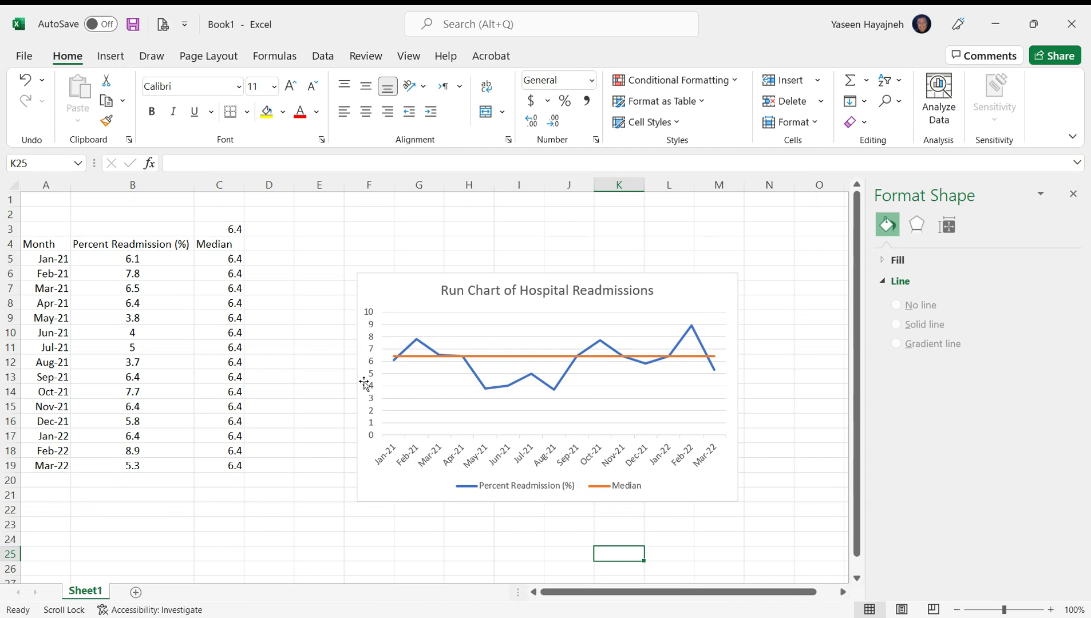
click(548, 429)
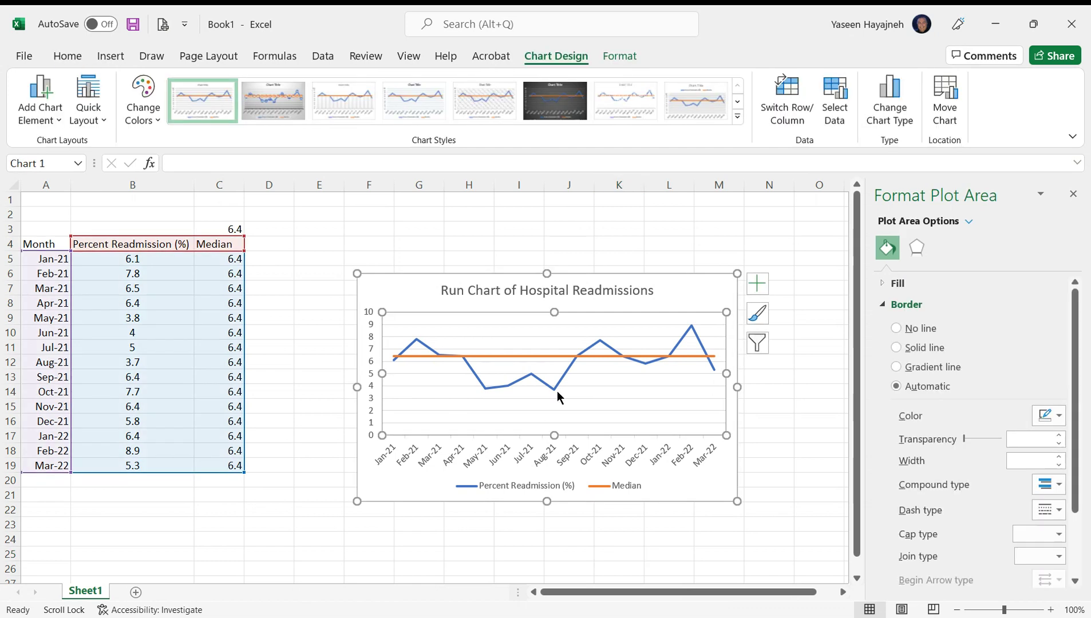
click(42, 117)
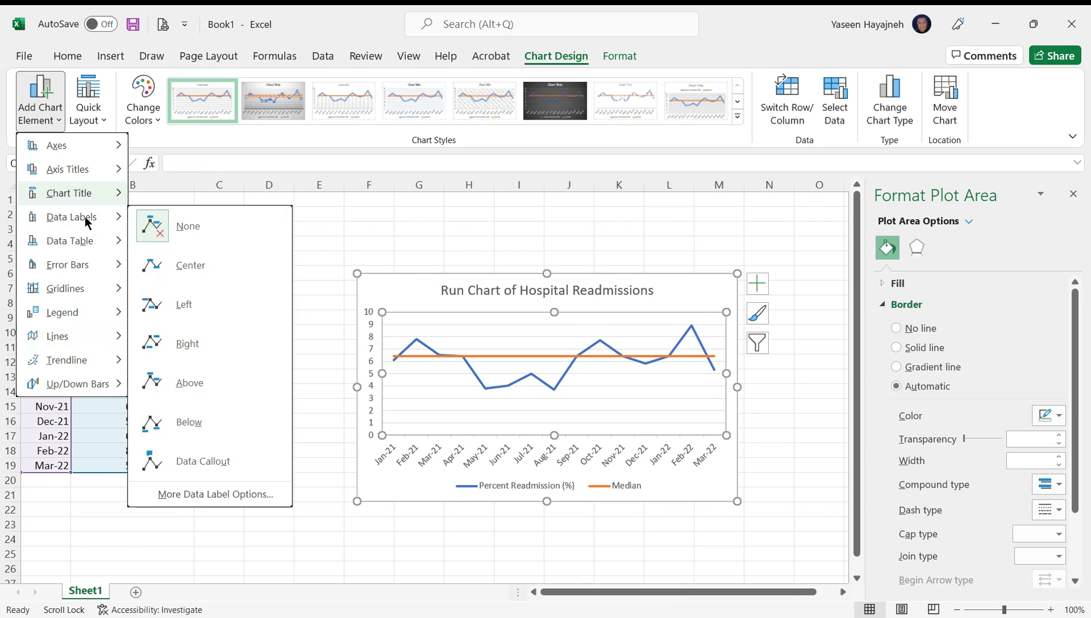
Add a primary vertical axis title and place the cursor in it.
mouse_move(68, 179)
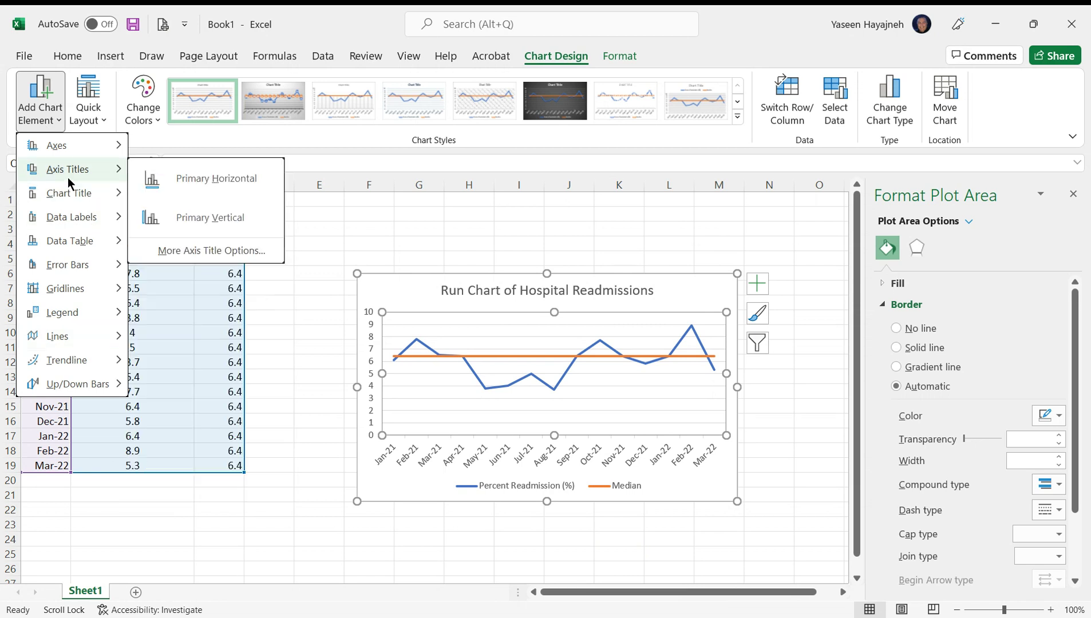
click(219, 204)
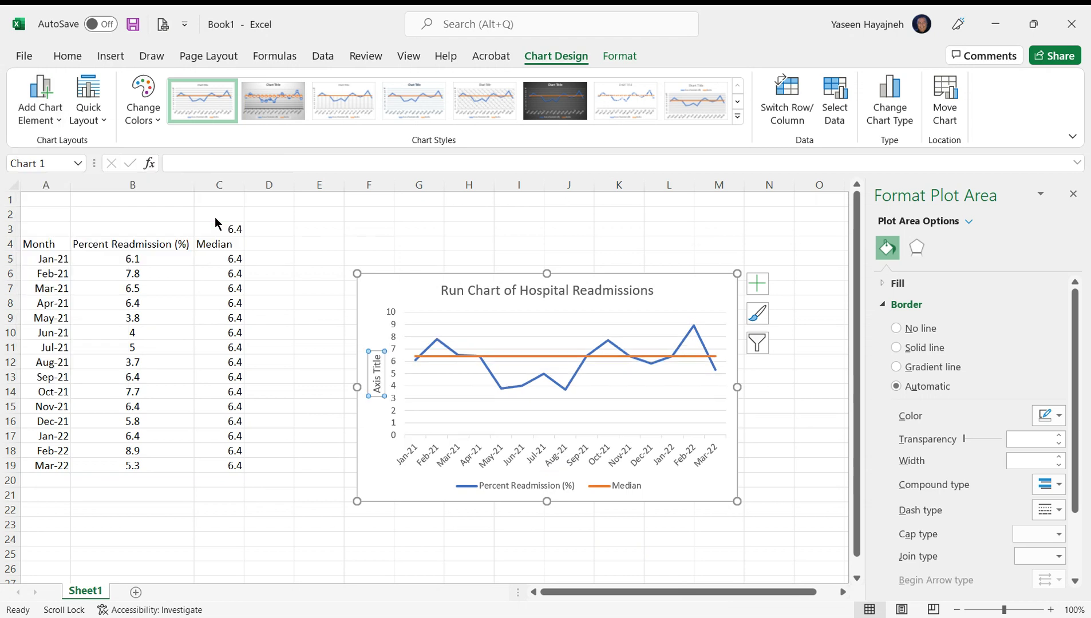
click(377, 381)
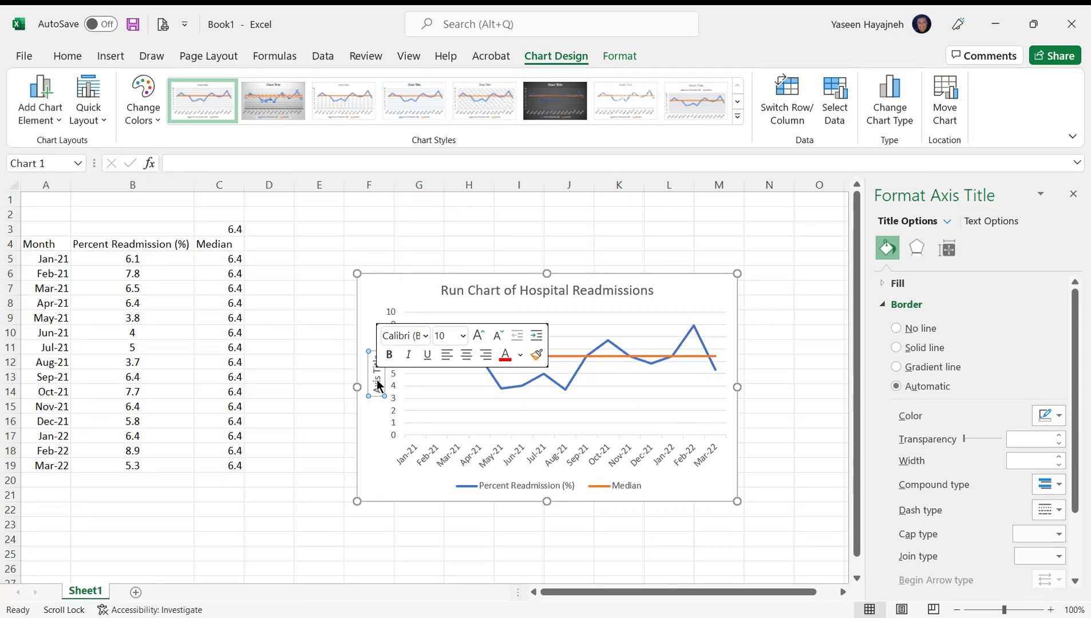
click(377, 385)
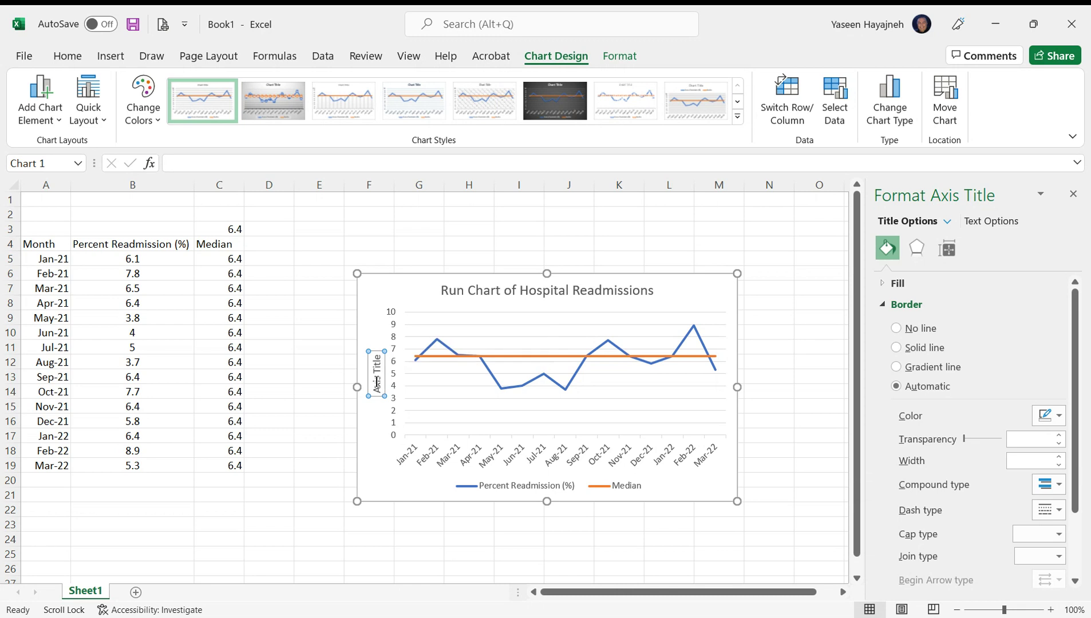
click(376, 383)
click(377, 389)
click(378, 380)
Select the 'Axis Title' placeholder text in the vertical axis title.
right_click(377, 387)
click(377, 382)
double_click(377, 382)
click(378, 388)
click(379, 387)
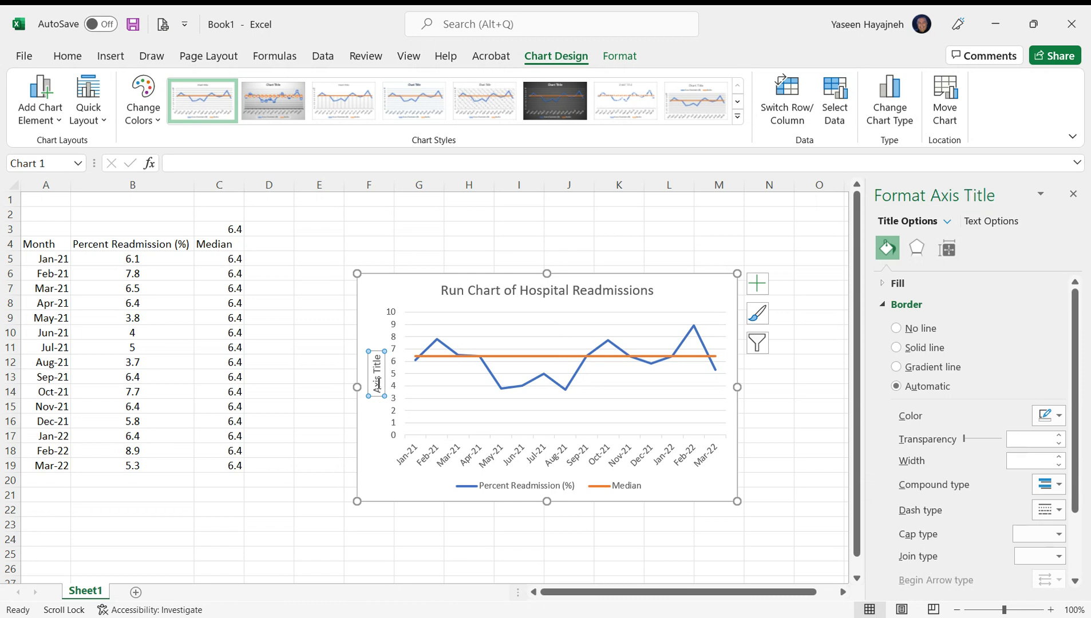
scroll(1083, 372, down, 3)
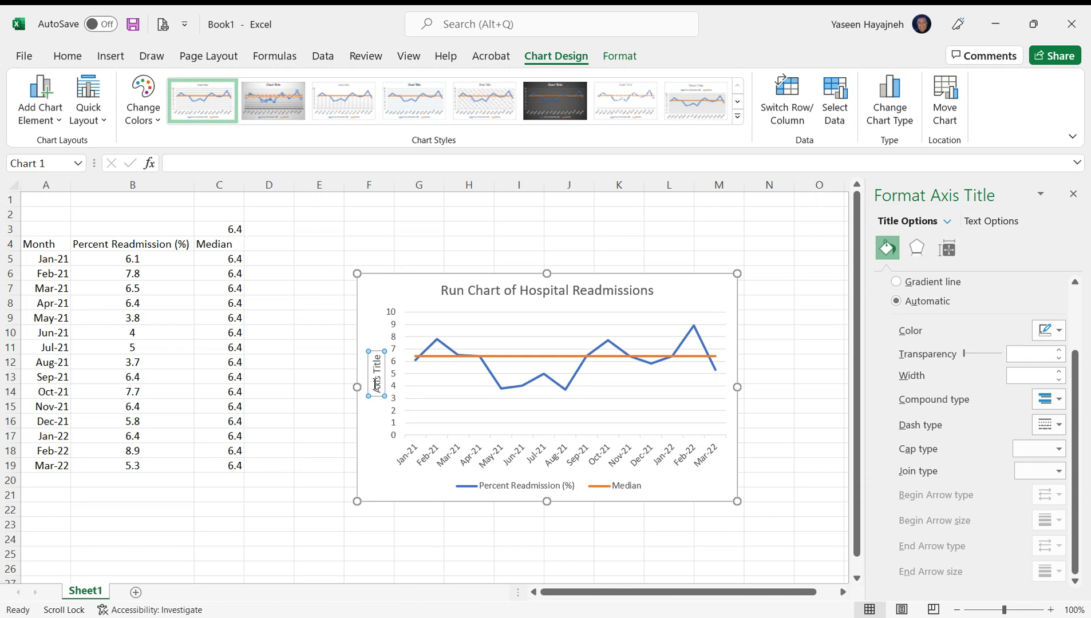
click(384, 454)
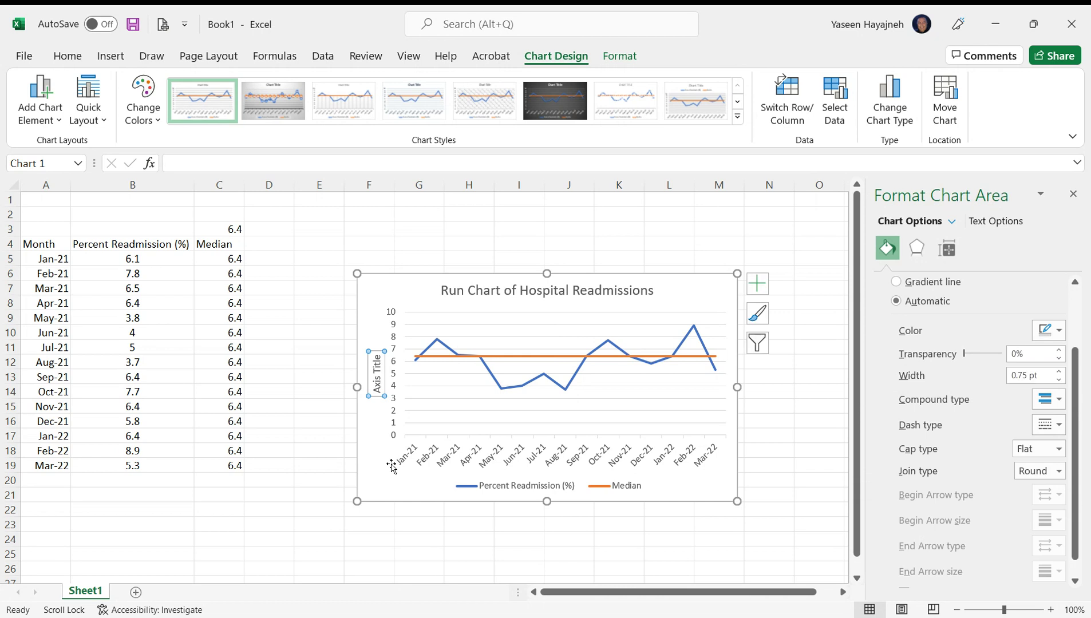
click(375, 378)
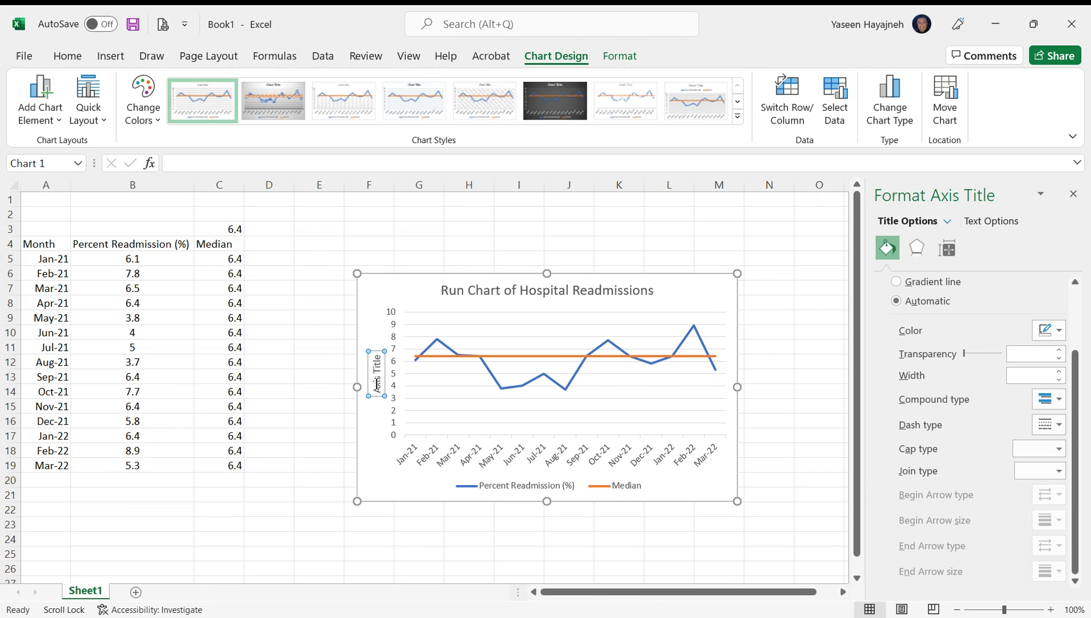
double_click(378, 386)
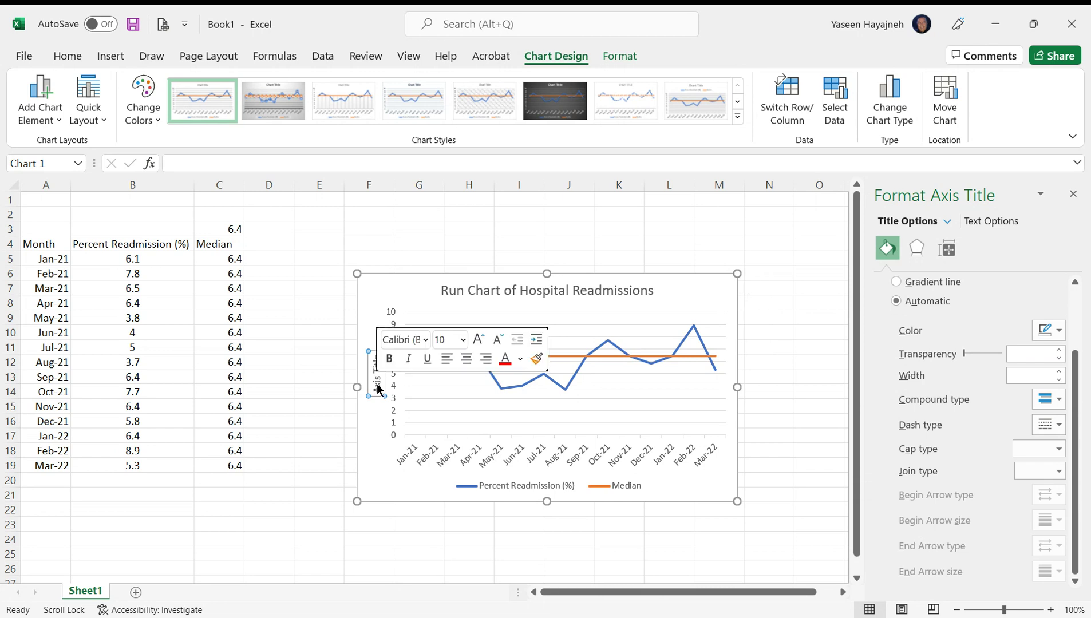
click(378, 465)
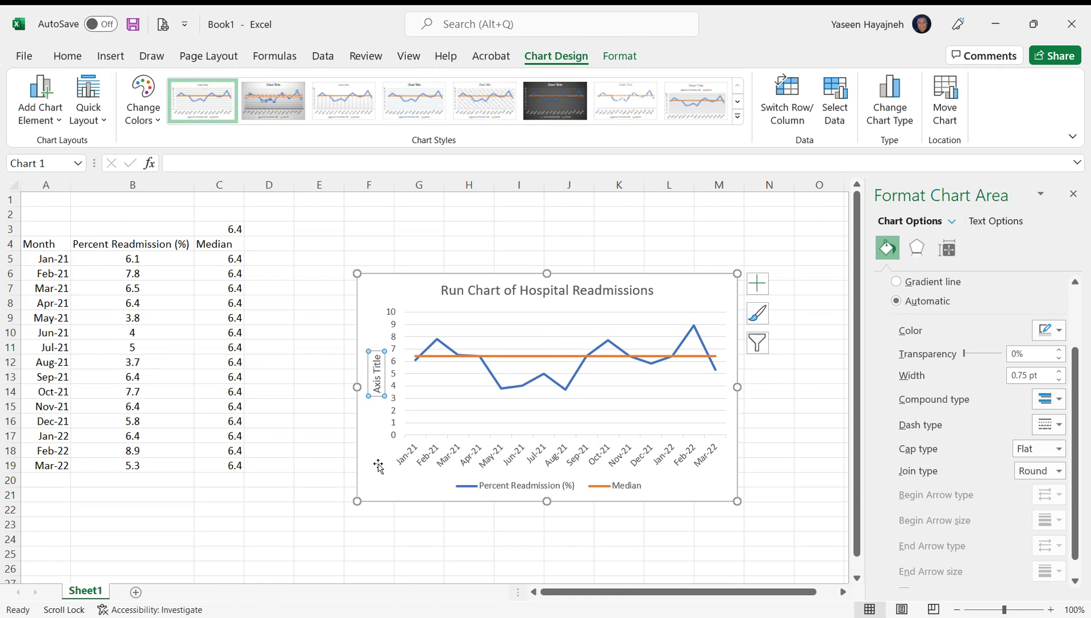